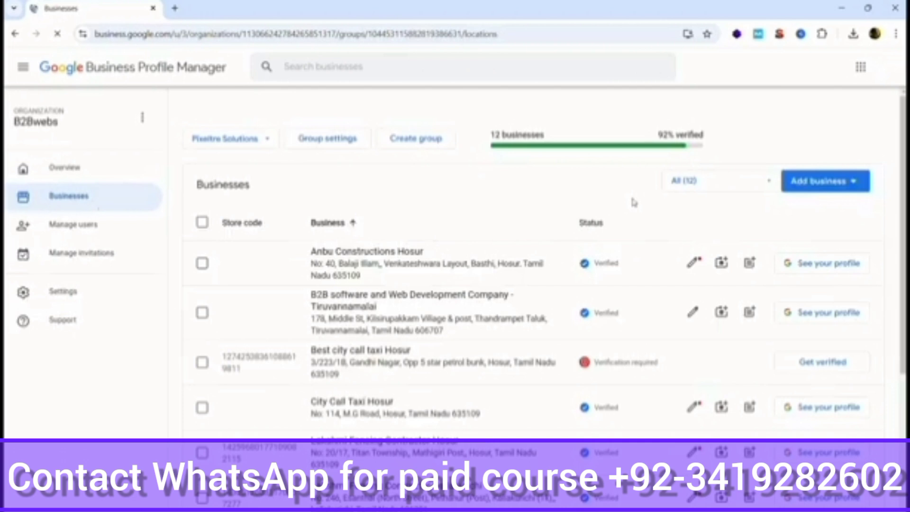
Step: Choose Add single business from the Add business menu to start a new profile
left_click(808, 185)
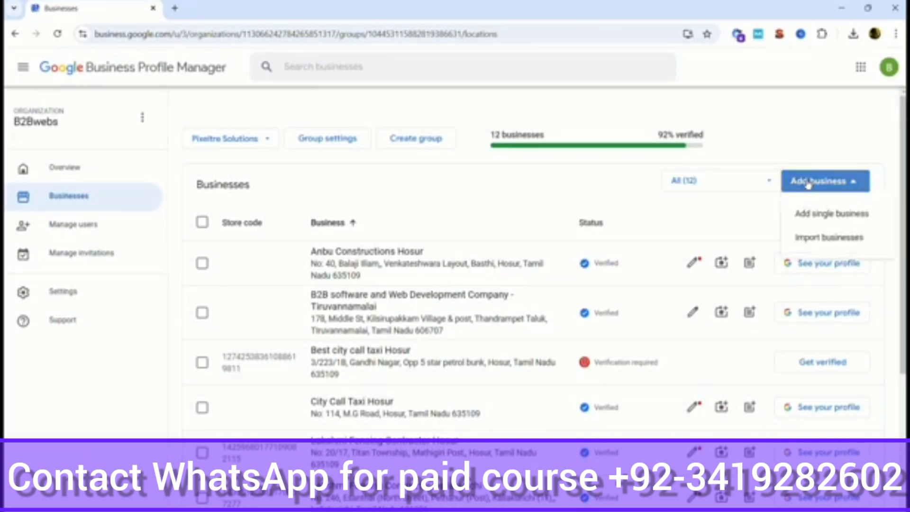
left_click(815, 219)
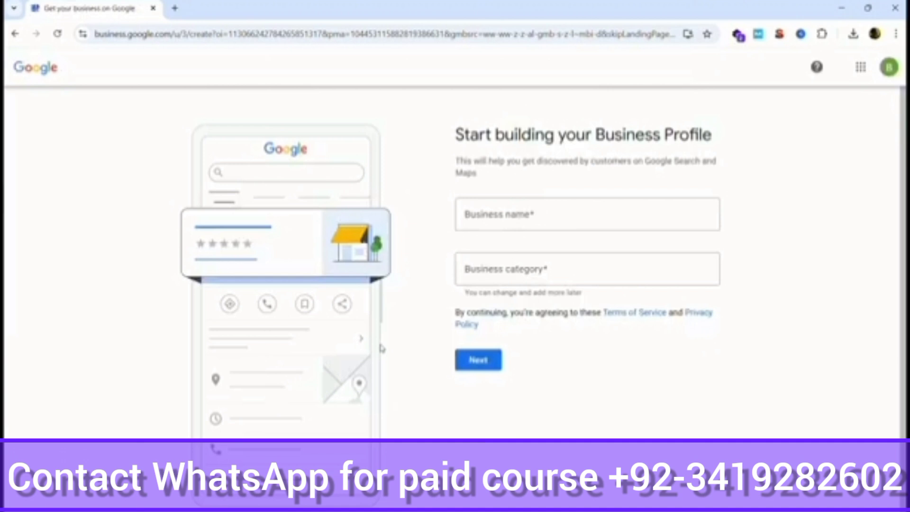
Step: Enter 'Hosur Designs' as the business name and create it as a new listing
left_click(522, 209)
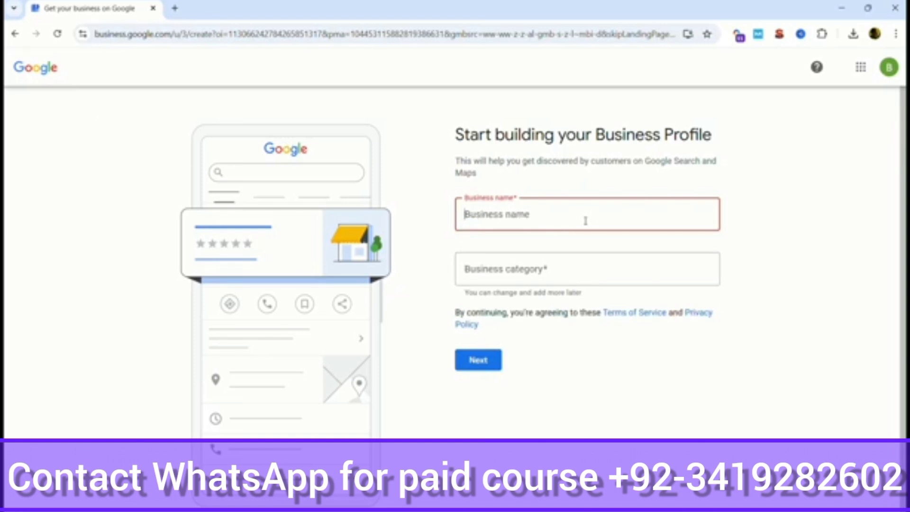
type("Ho")
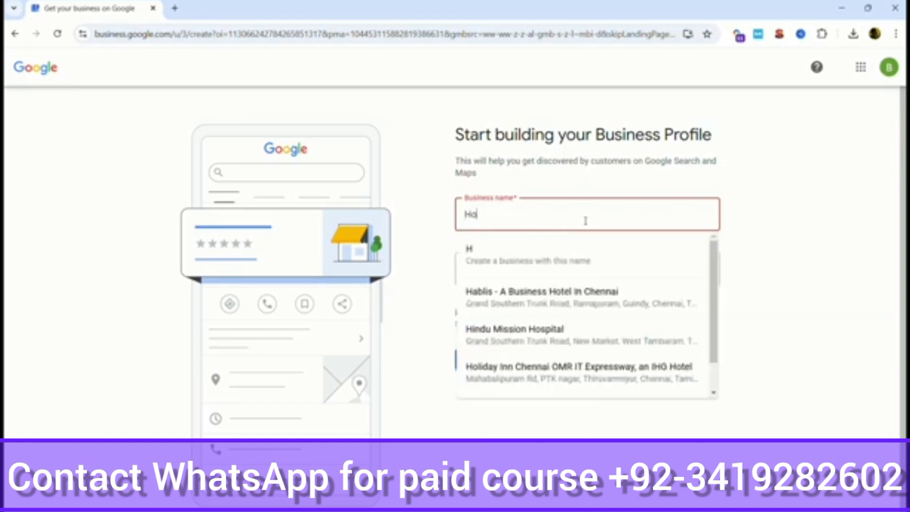
type("sur Desig")
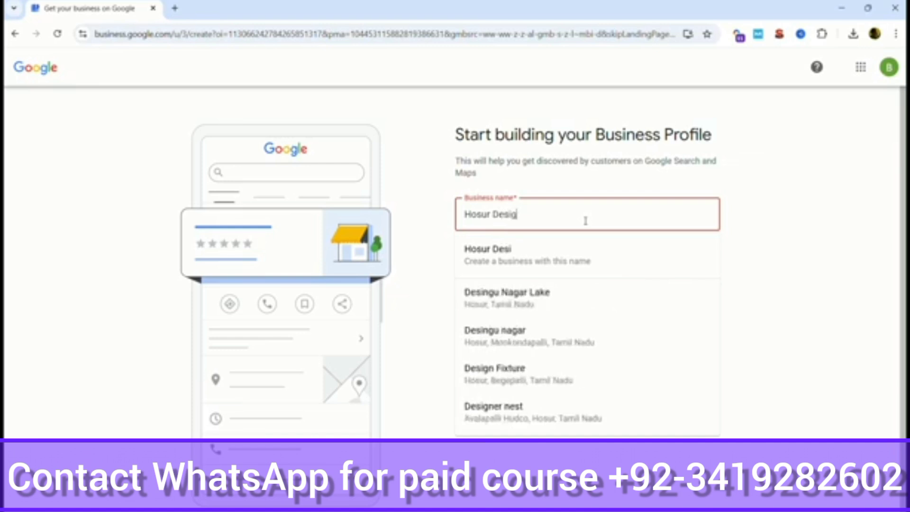
type("ns")
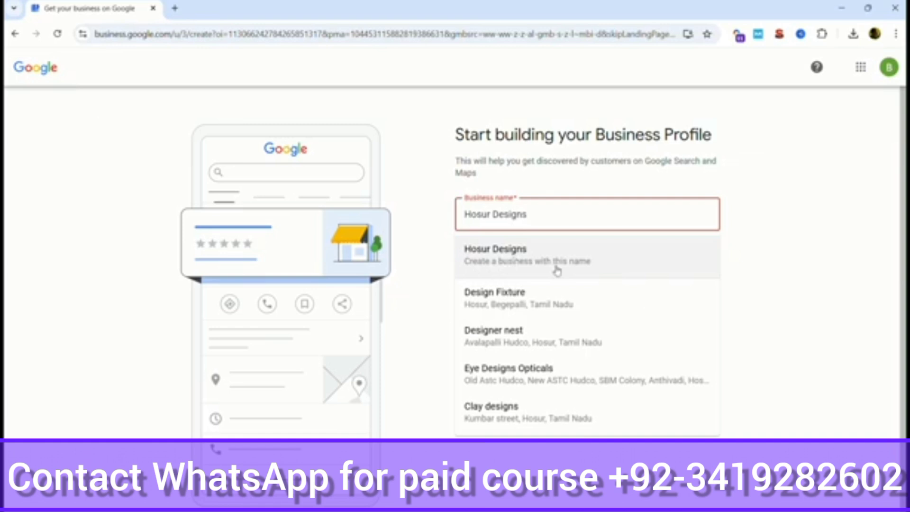
left_click(558, 271)
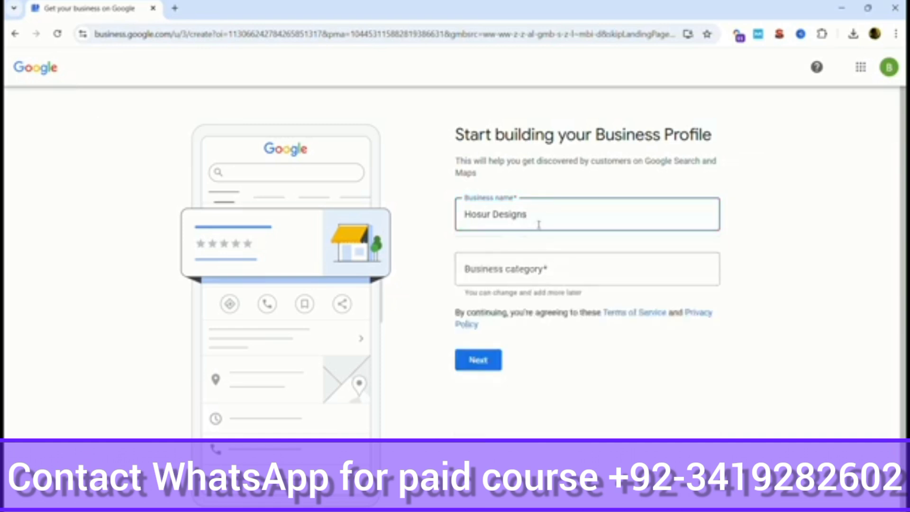
left_click(536, 269)
Step: Pick Software company as the business category and continue
type("soft")
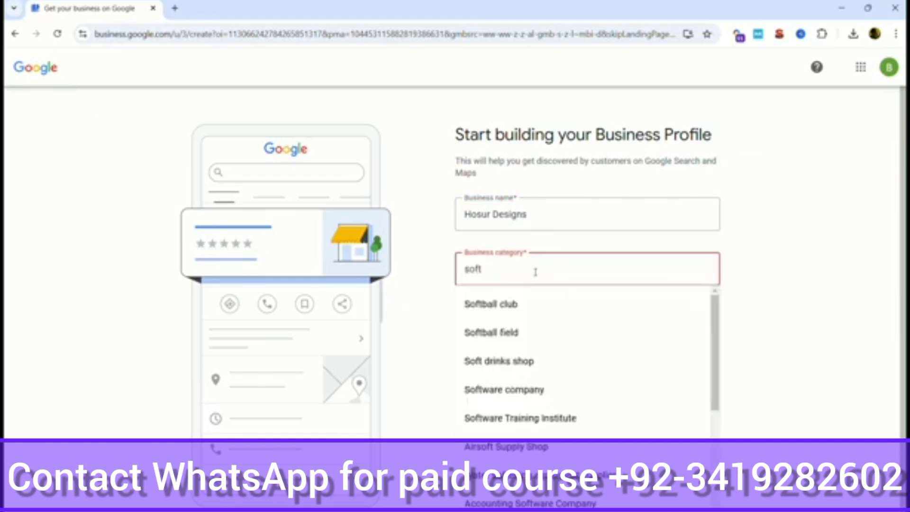
type("ware")
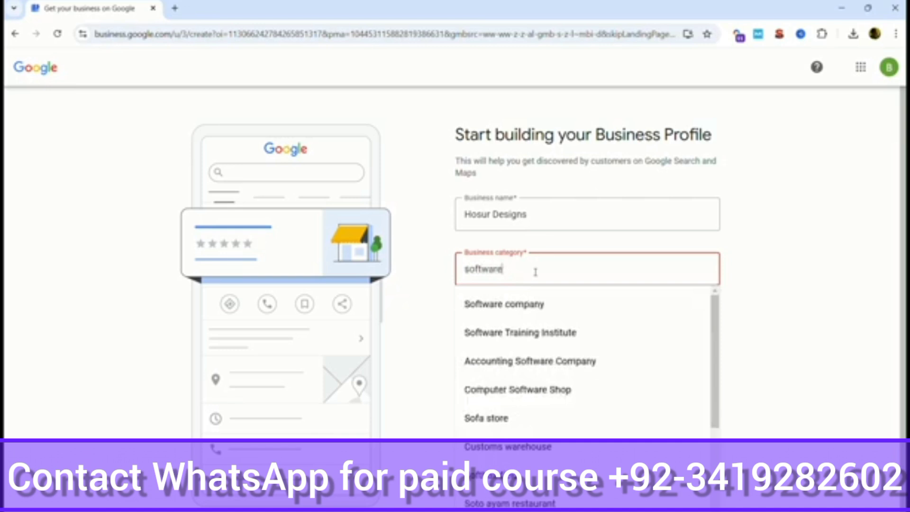
left_click(526, 311)
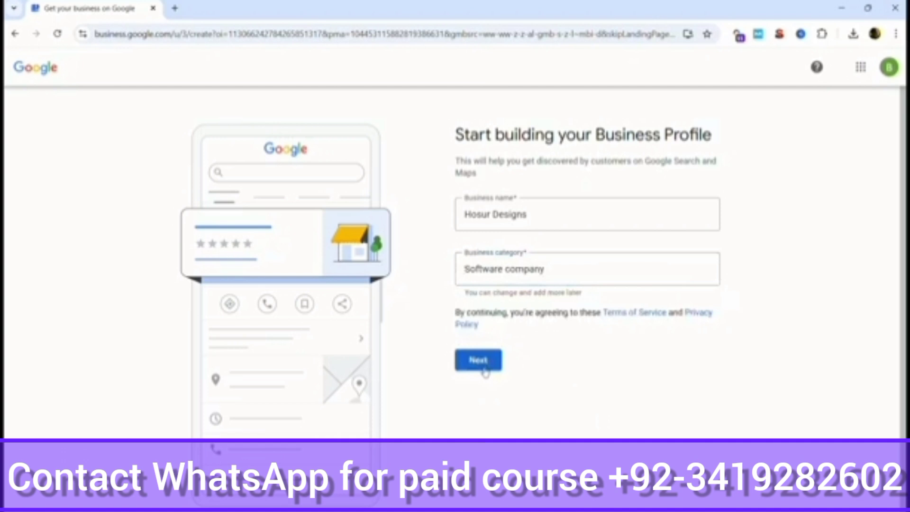
left_click(485, 370)
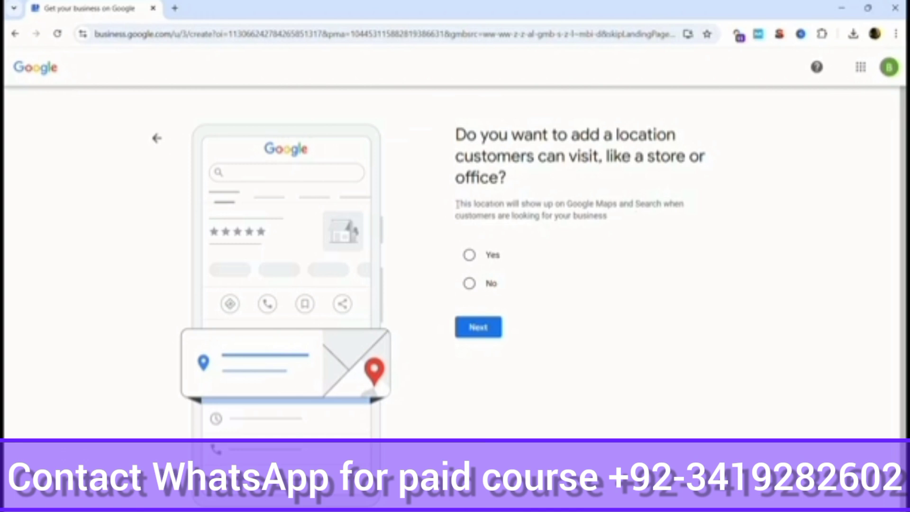
Step: Confirm customers can visit a location and enter the business's street address
left_click(469, 255)
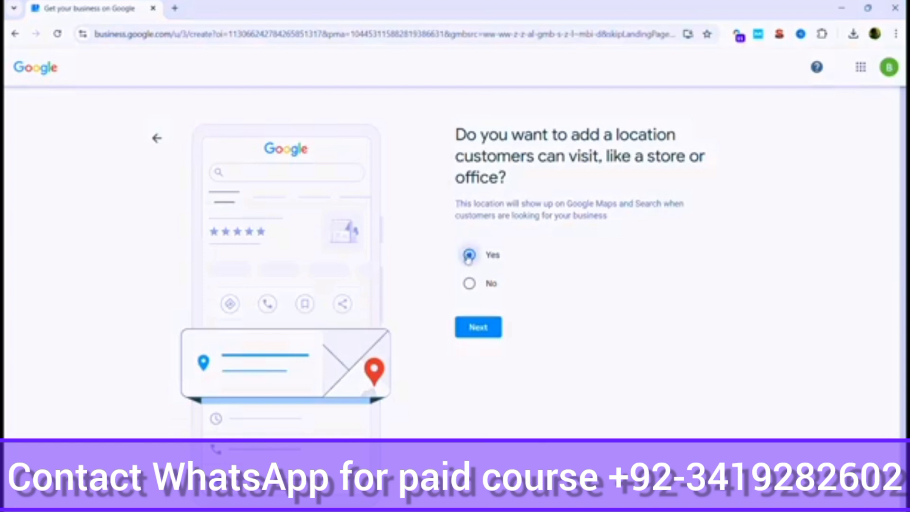
left_click(475, 331)
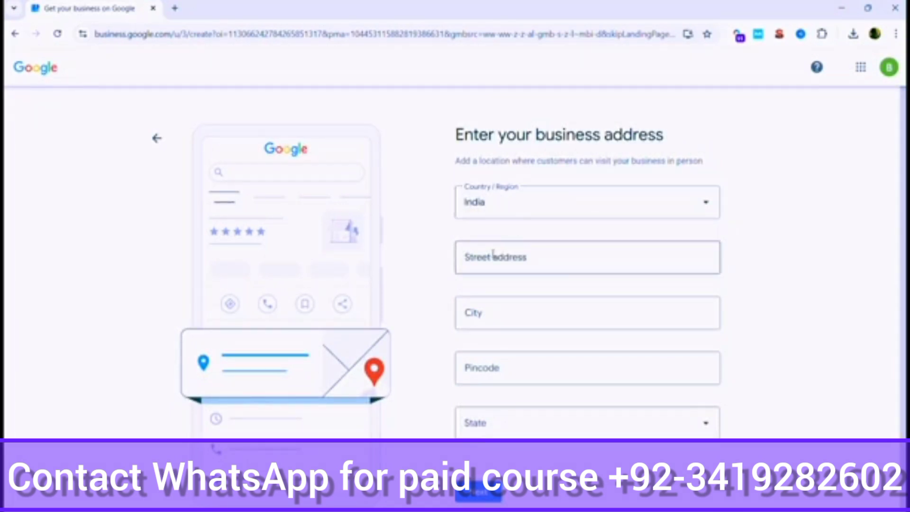
left_click(534, 263)
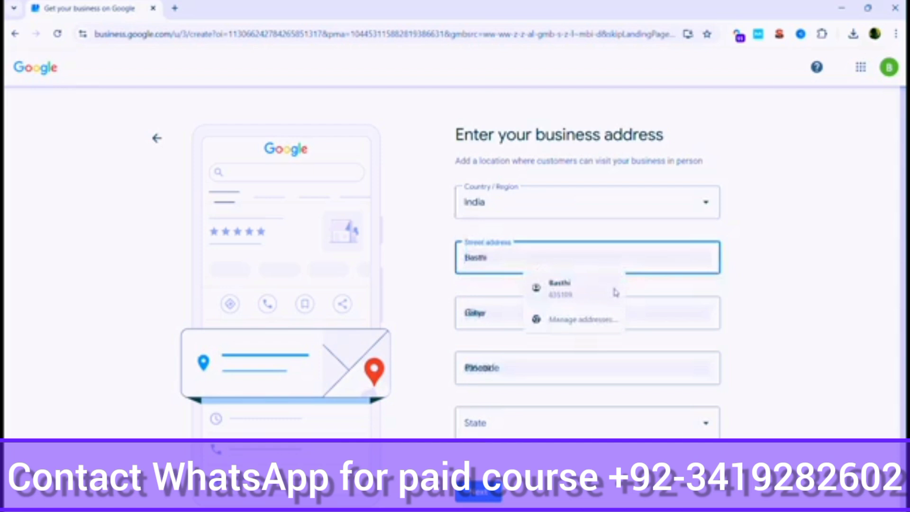
left_click(799, 292)
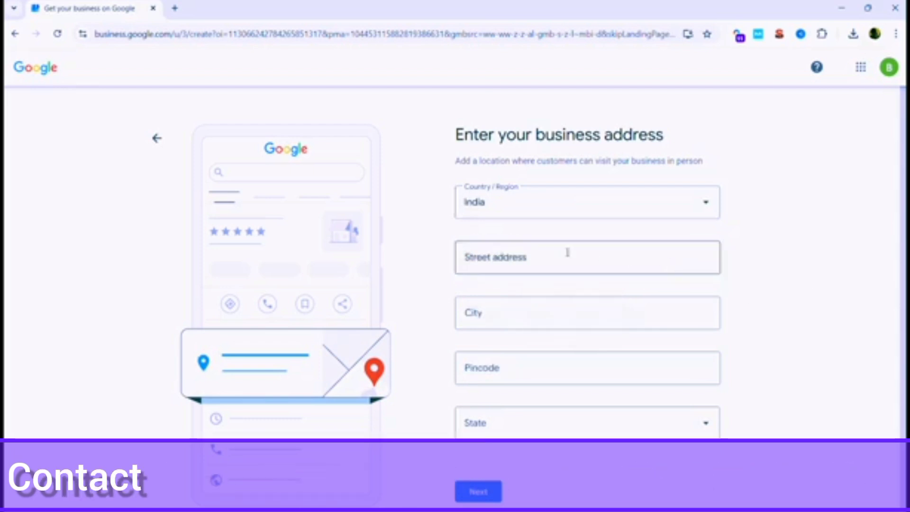
left_click(567, 253)
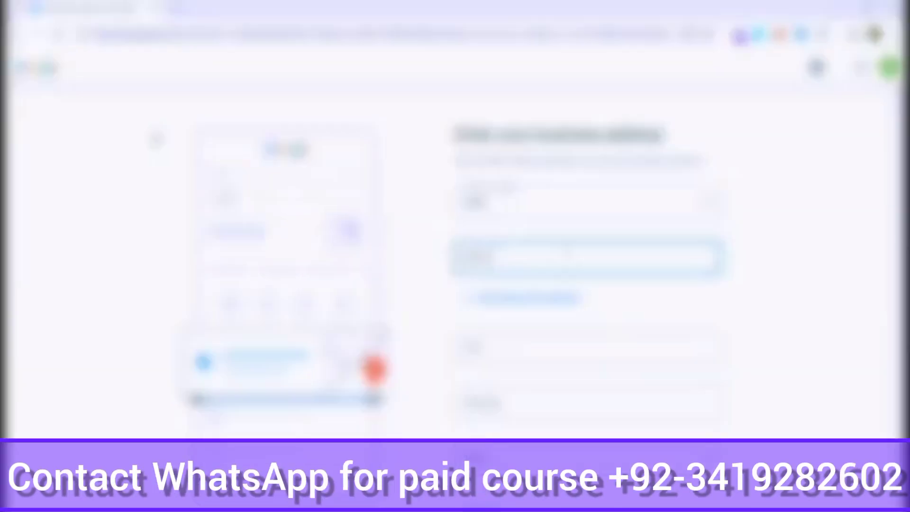
key("BackSpace")
key("BackSpace")
key("BackSpace")
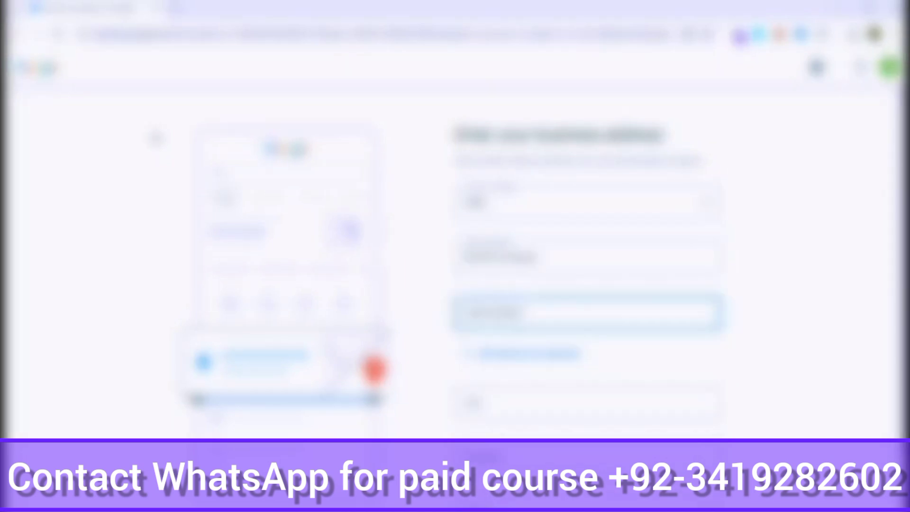
Step: Complete the address with city, pincode and state, then submit it
left_click(552, 418)
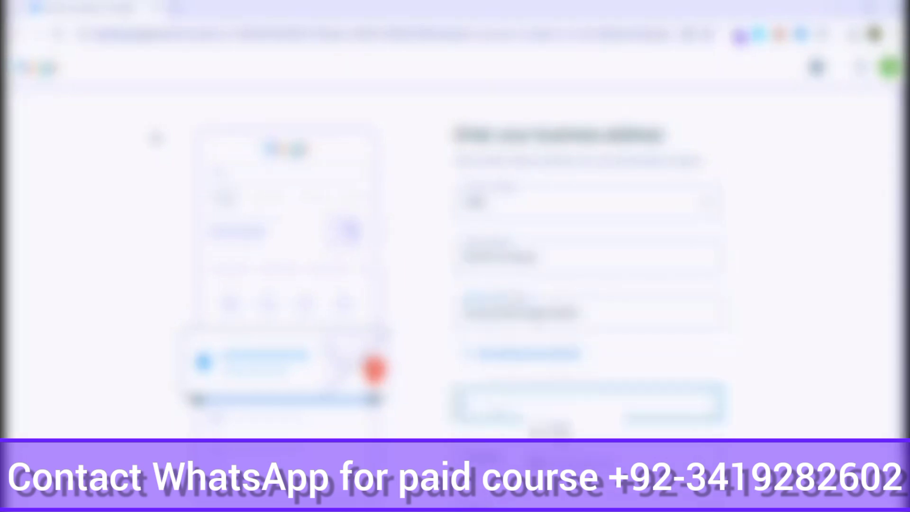
type("Delhi")
left_click(562, 430)
scroll(562, 383, "down", 2)
left_click(524, 364)
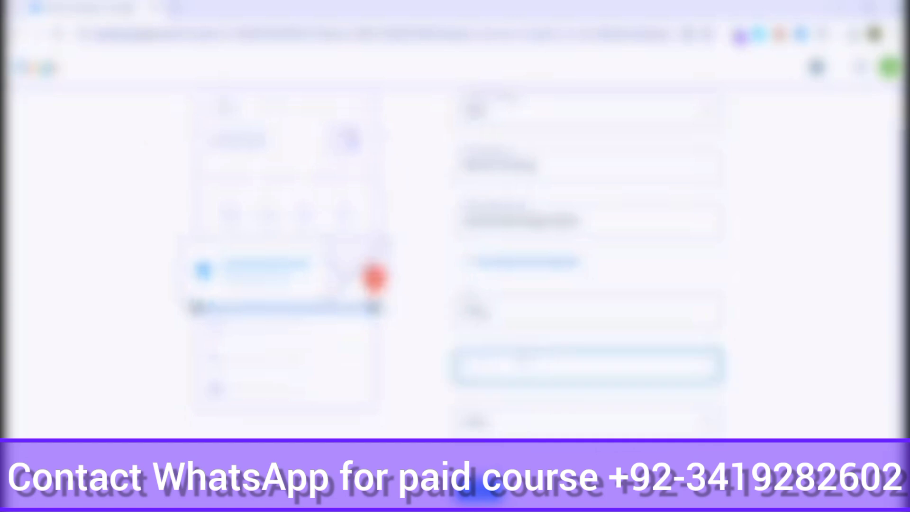
type("11000")
left_click(501, 429)
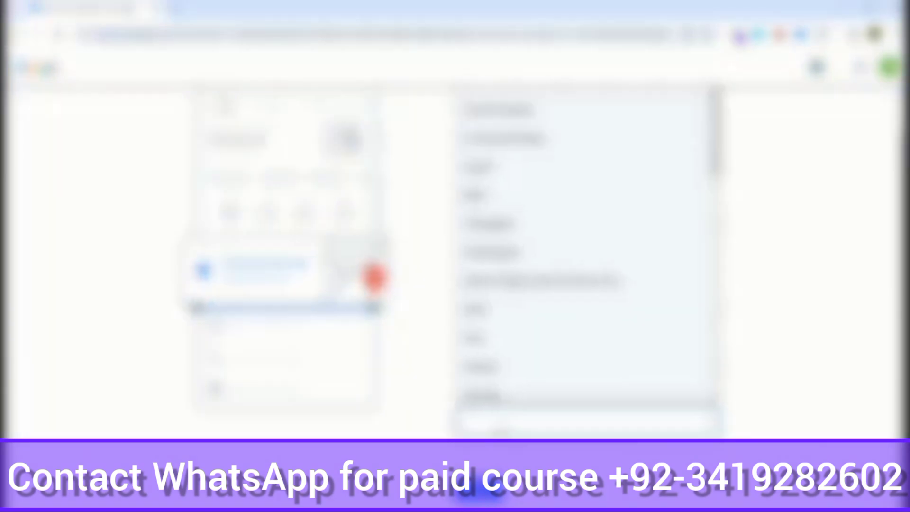
key("t")
key("Return")
left_click(843, 380)
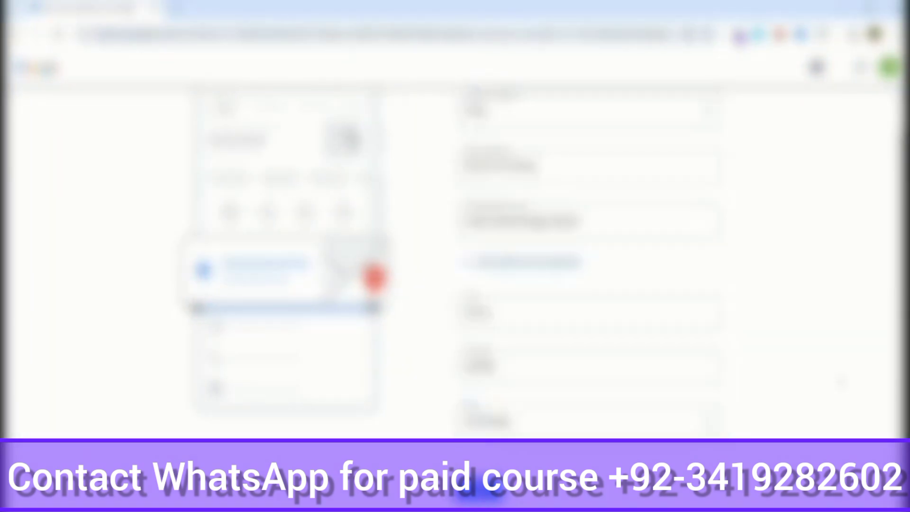
scroll(843, 381, "up", 2)
scroll(664, 380, "down", 2)
left_click(479, 492)
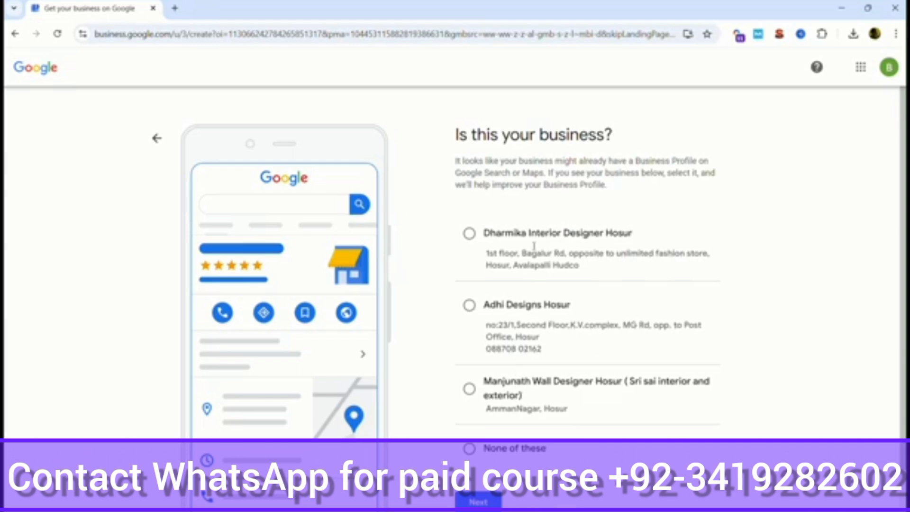
Step: Choose 'None of these' for the suggested existing listings and continue
left_click(470, 449)
left_click(479, 501)
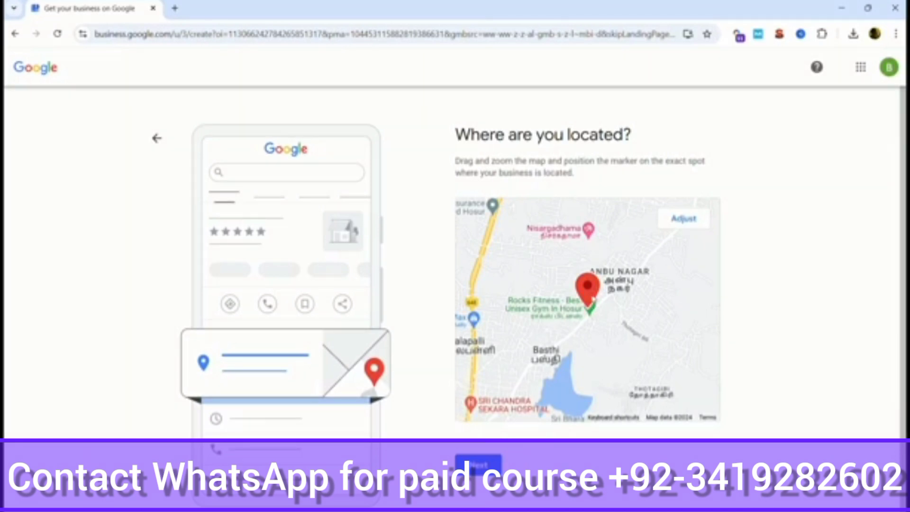
Step: Reposition the map marker onto the business's exact spot and confirm it
left_click(687, 219)
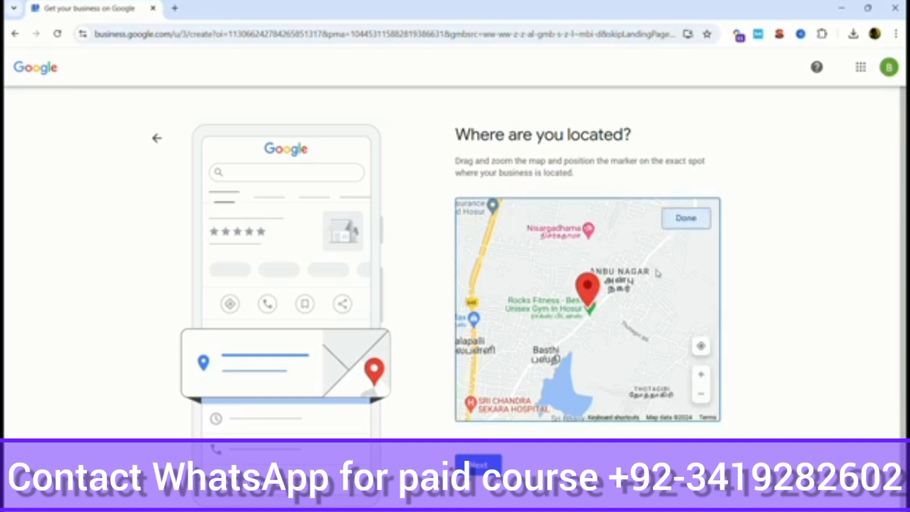
scroll(590, 331, "up", 5)
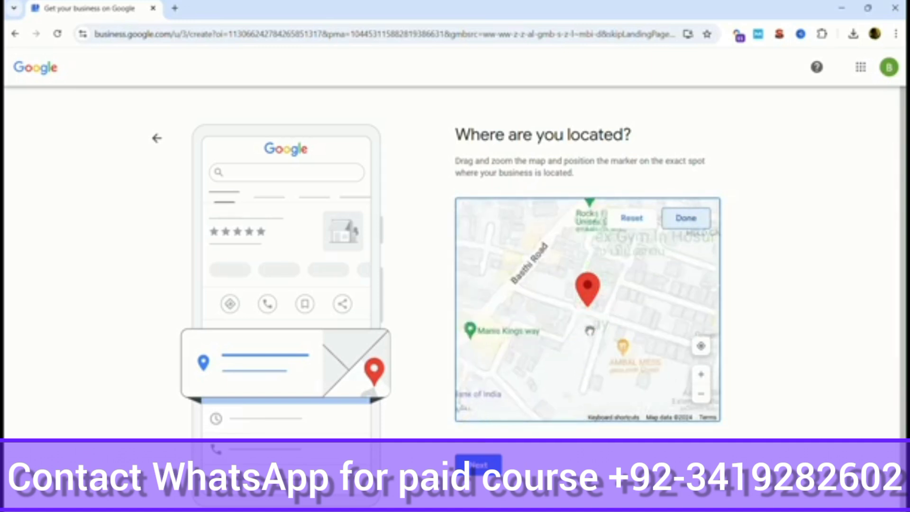
scroll(590, 331, "up", 2)
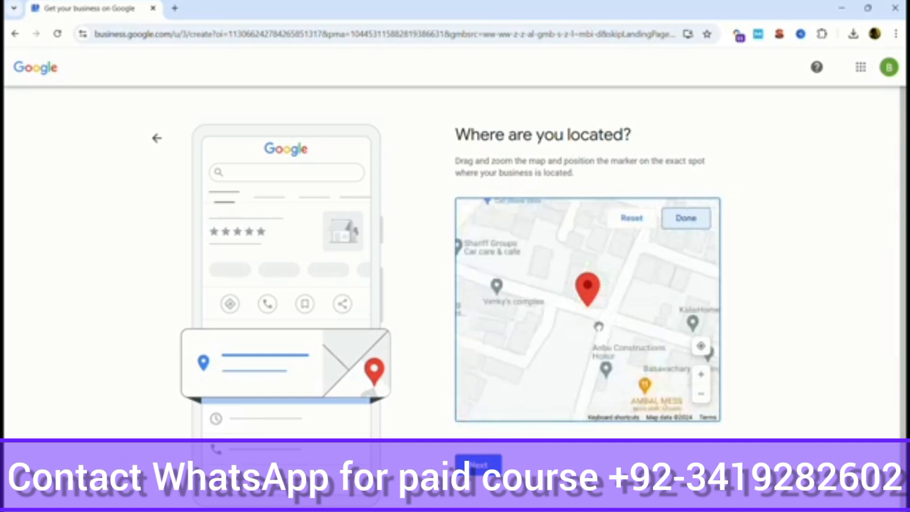
mouse_move(594, 326)
left_mouse_down()
mouse_move(642, 387)
mouse_move(667, 347)
mouse_move(693, 339)
mouse_move(693, 301)
mouse_move(695, 318)
mouse_move(514, 239)
mouse_move(515, 221)
mouse_move(494, 197)
mouse_move(537, 214)
left_mouse_up()
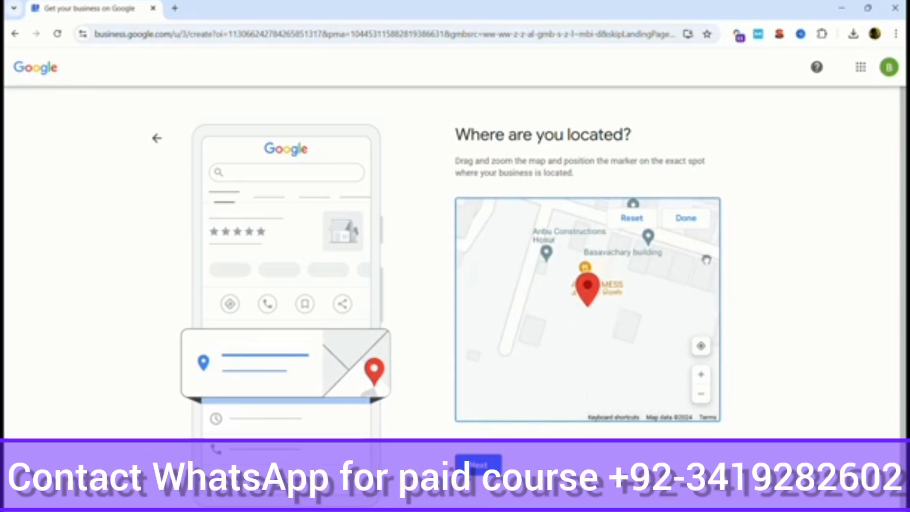
left_click(691, 222)
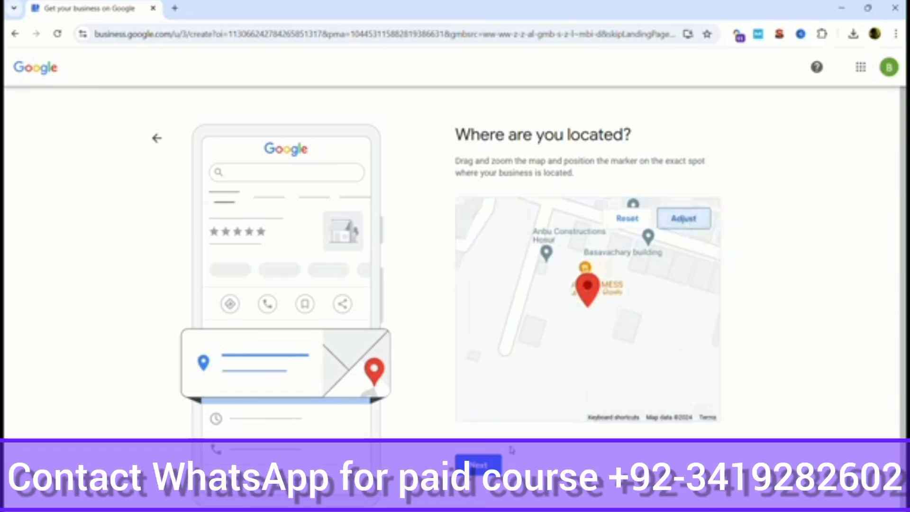
left_click(480, 467)
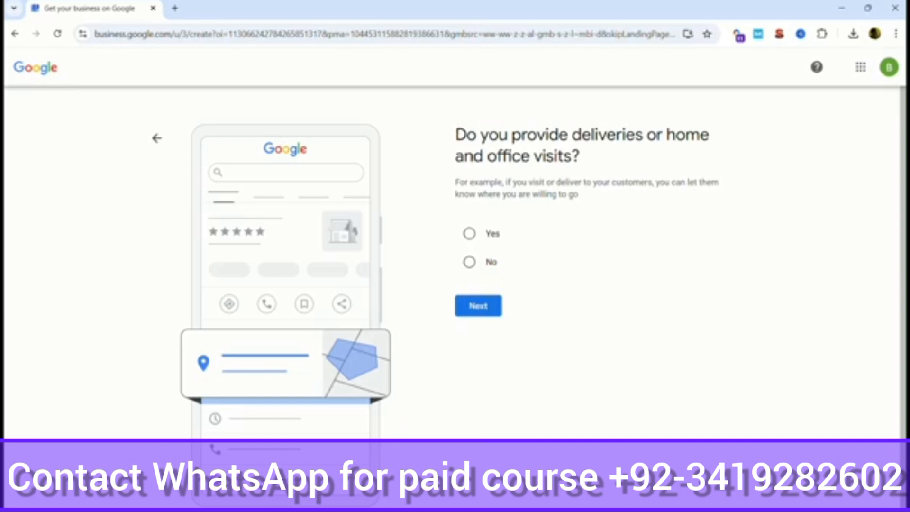
Step: Answer No to providing deliveries or home and office visits
left_click_drag(473, 156, 565, 156)
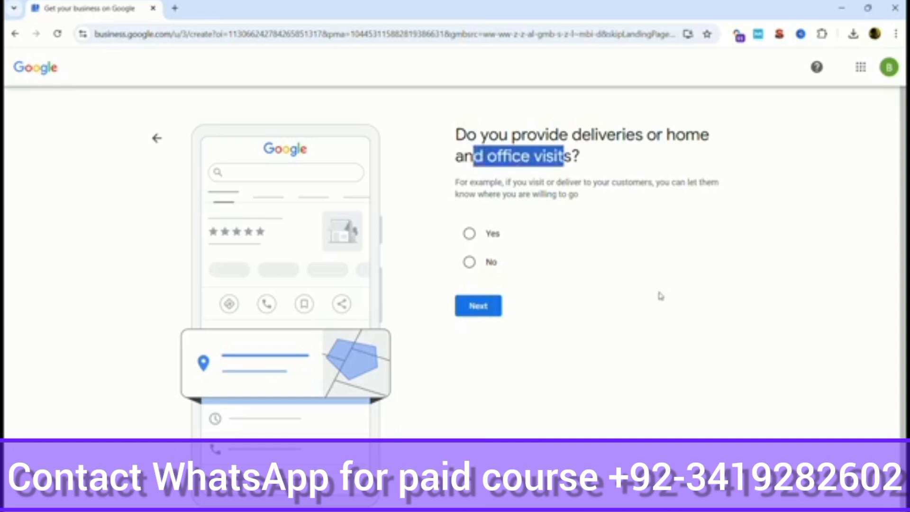
left_click(660, 295)
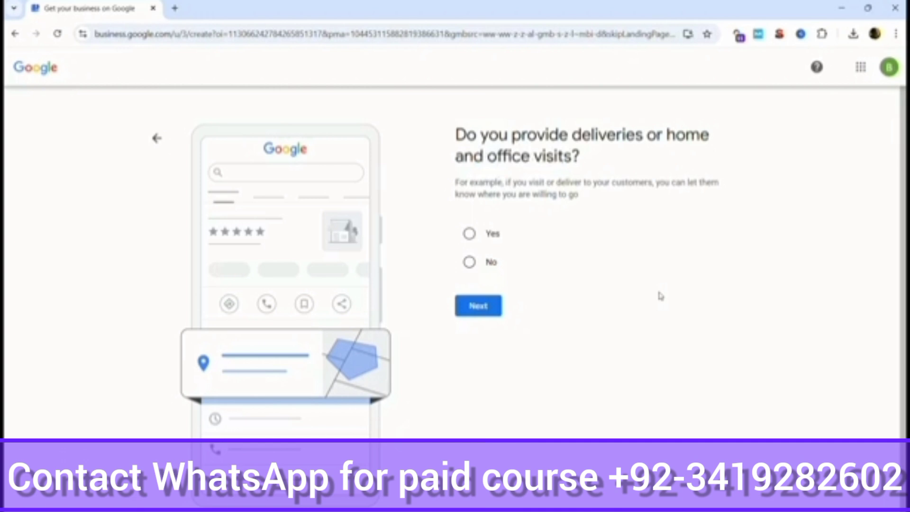
left_click(469, 262)
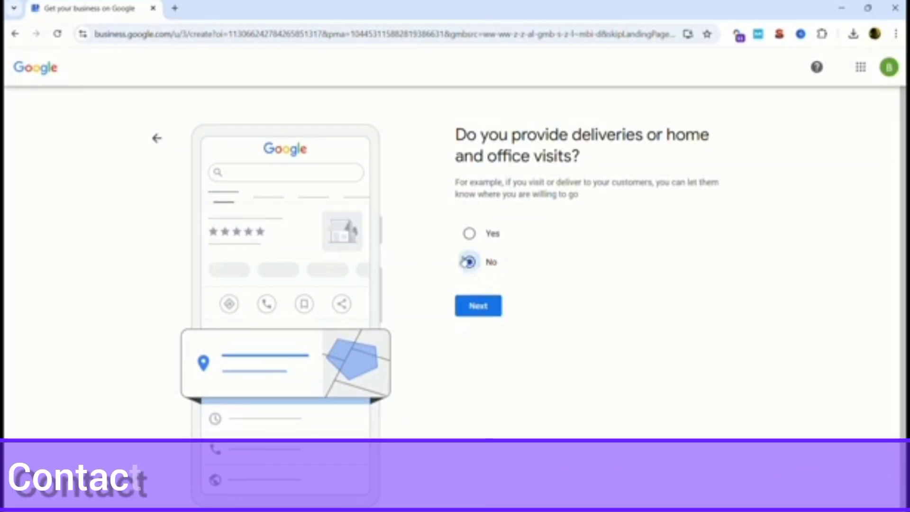
left_click(483, 315)
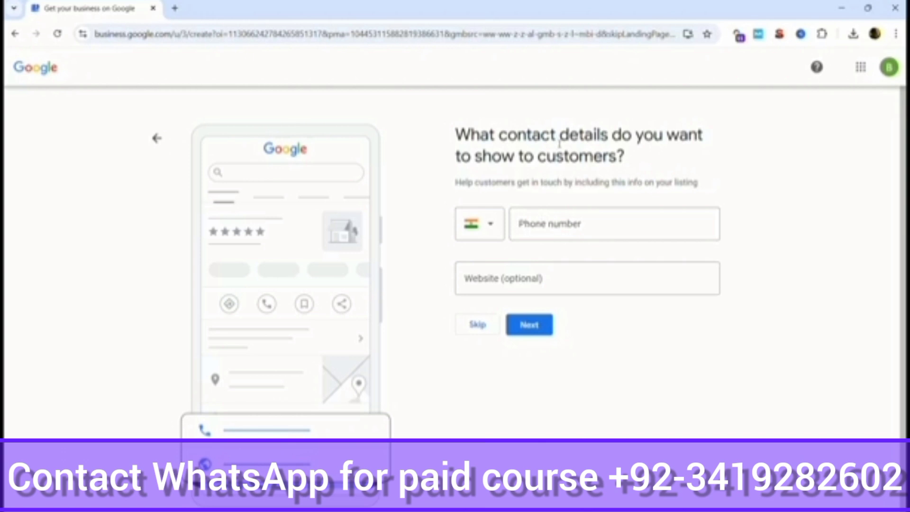
left_click(554, 225)
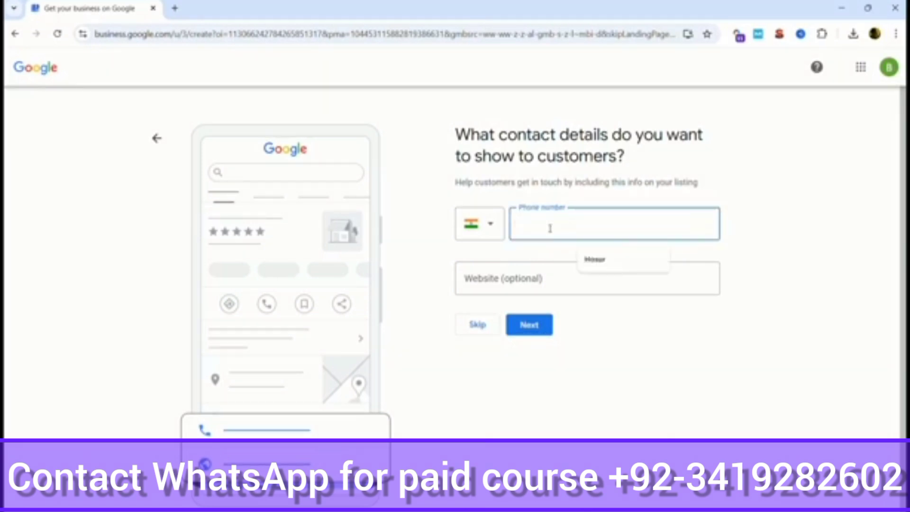
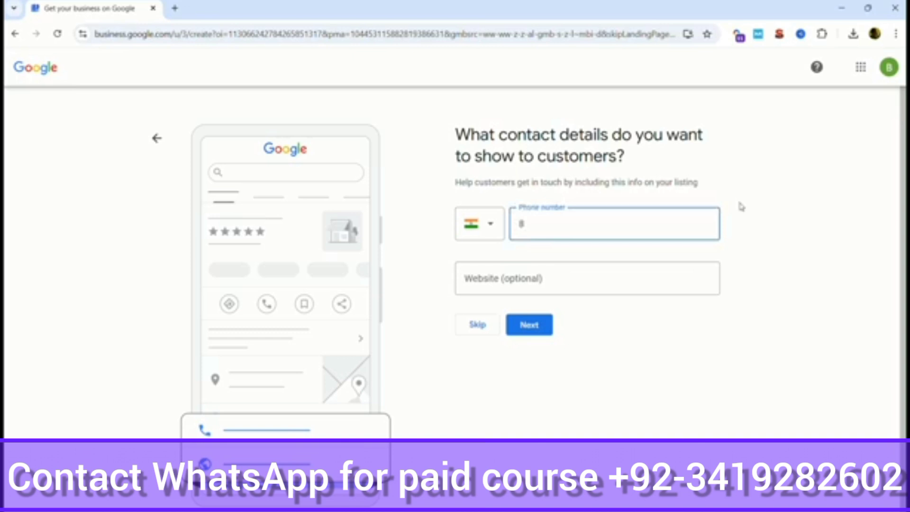
left_click(494, 279)
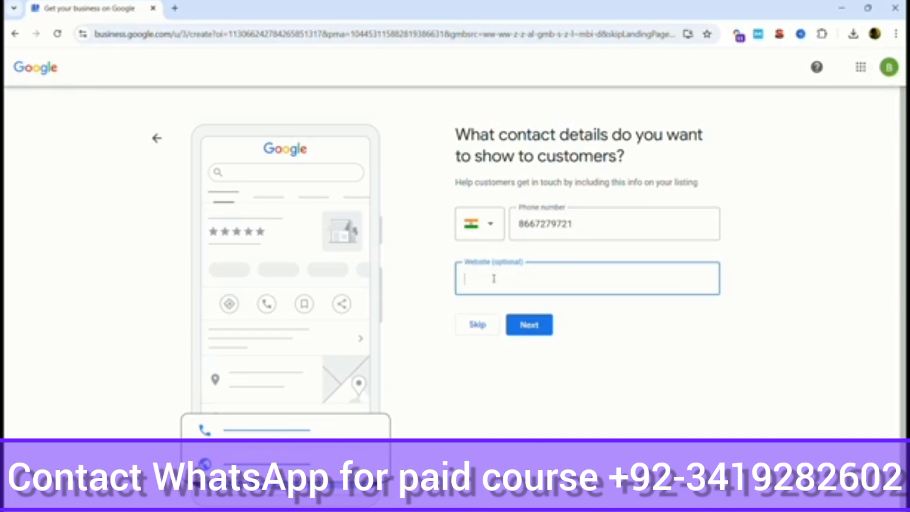
type("Mtp")
type("s:")
type("//hosurdesi")
type("gns.in")
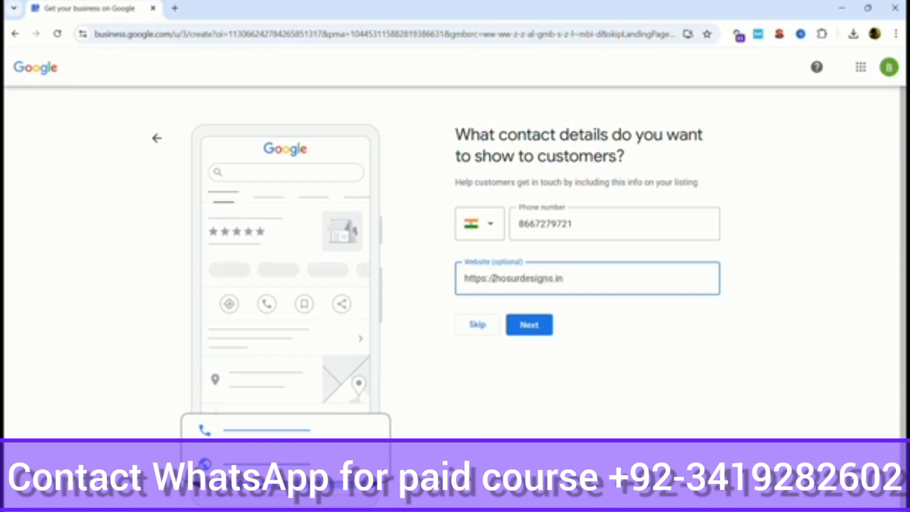
left_click(538, 334)
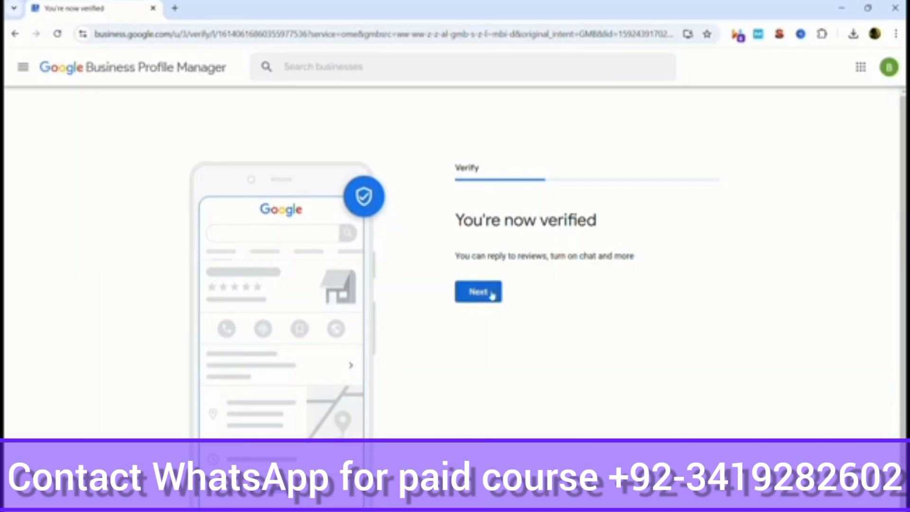
Step: Move past the verification notice and mark Sunday through Saturday as open
left_click(470, 294)
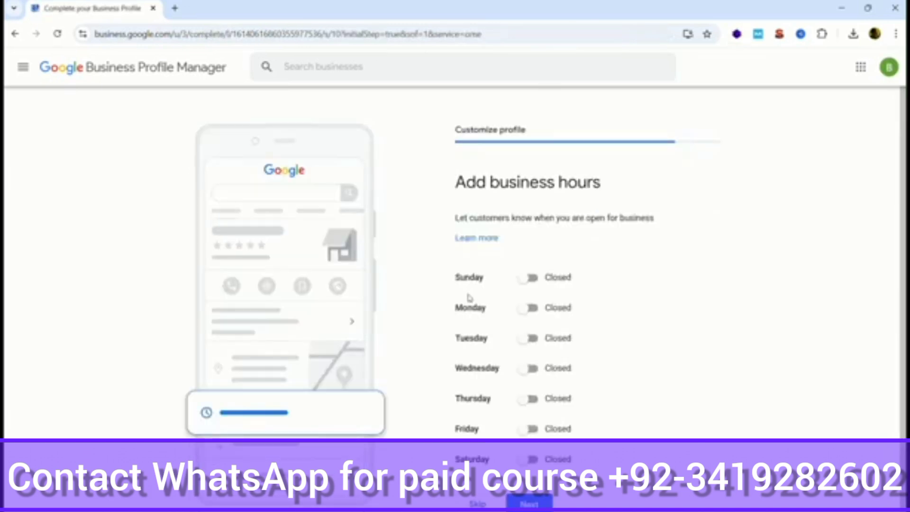
left_click(530, 259)
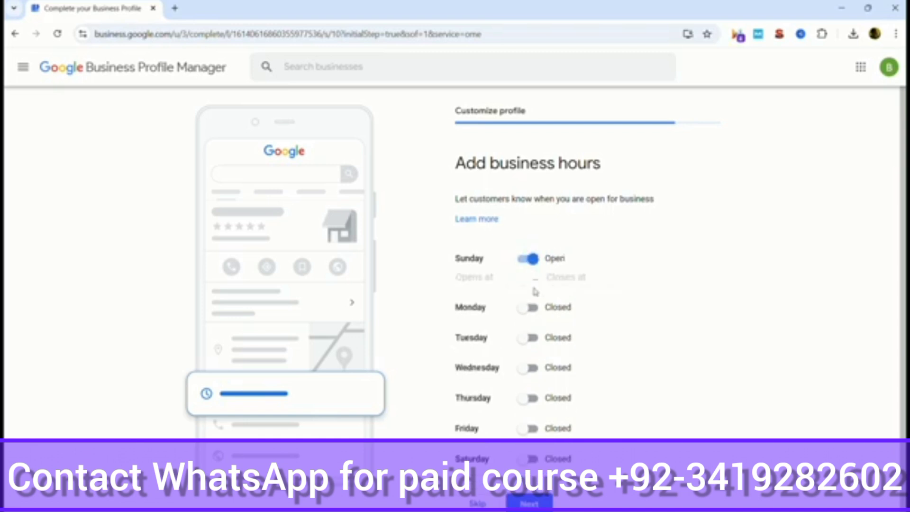
left_click(530, 307)
left_click(530, 357)
scroll(579, 332, "down", 1)
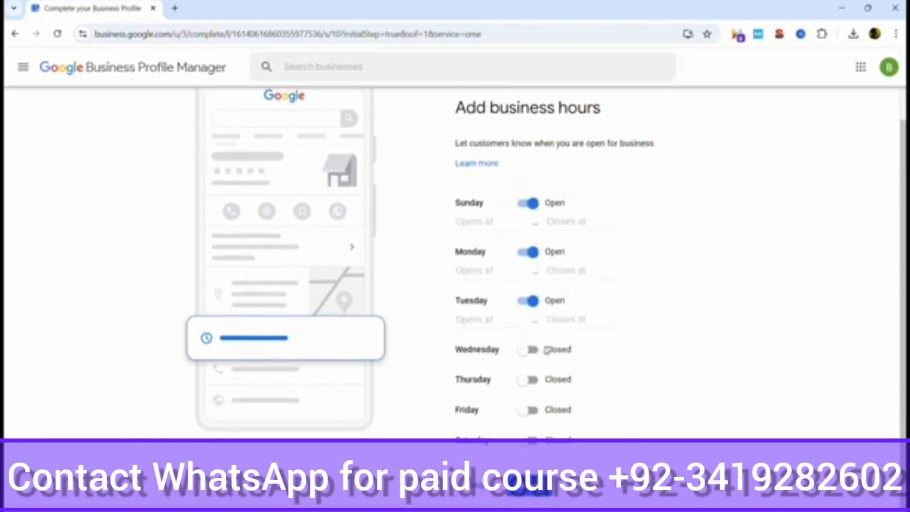
left_click(531, 350)
left_click(532, 399)
left_click(531, 447)
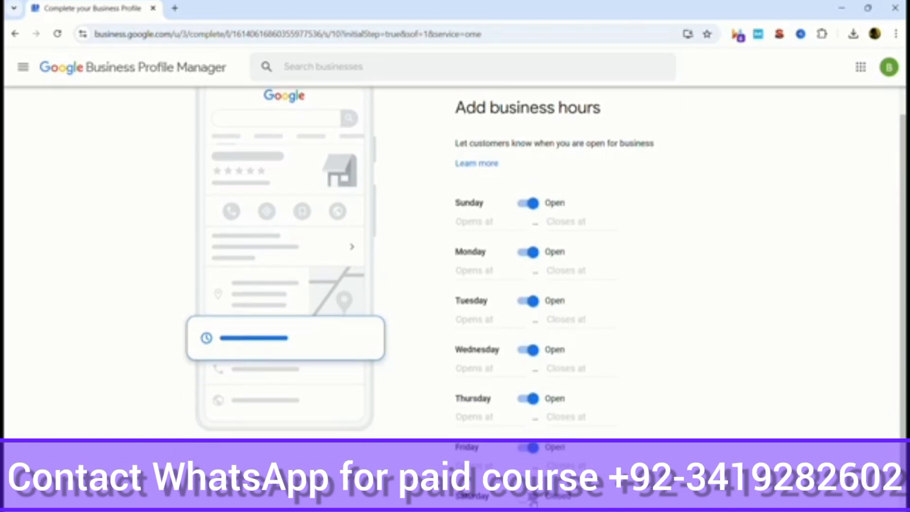
left_click(531, 495)
Step: Set 10:00 AM–7:00 PM hours, switch Sunday back to closed, and save
scroll(531, 496, "down", 1)
left_click(456, 440)
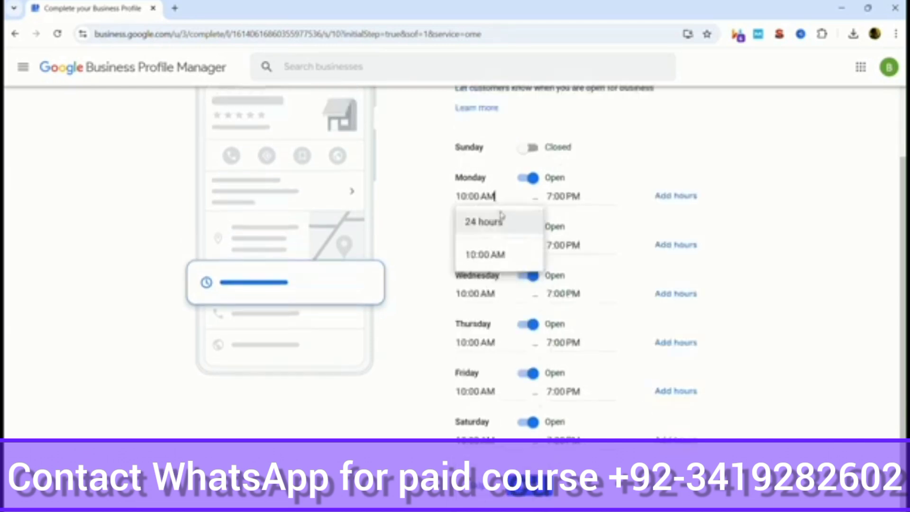
left_click(712, 184)
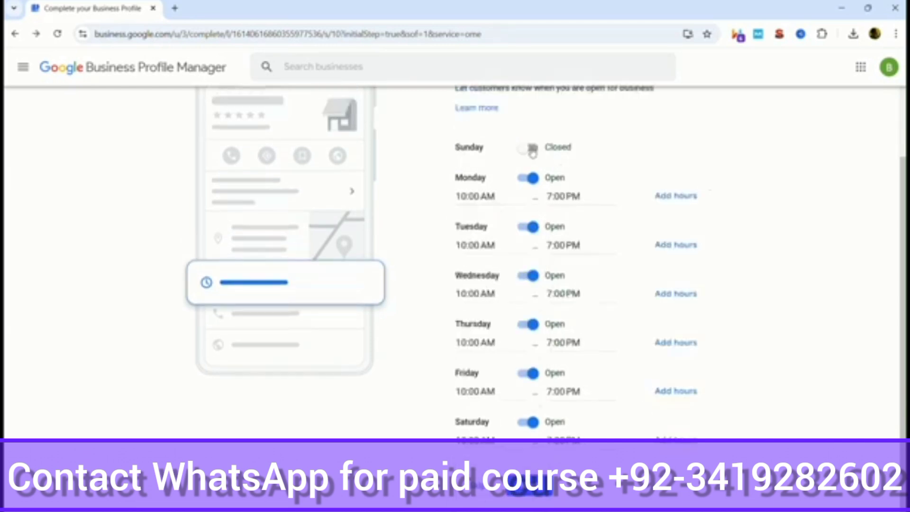
left_click(530, 486)
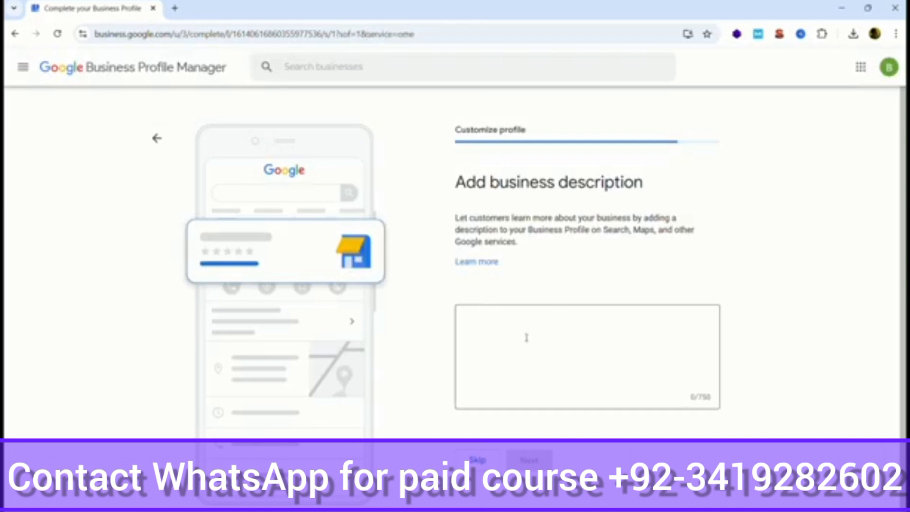
Step: Paste the 747-character 'At Hosur Designs, we specialize in…' description and save it
left_click(511, 345)
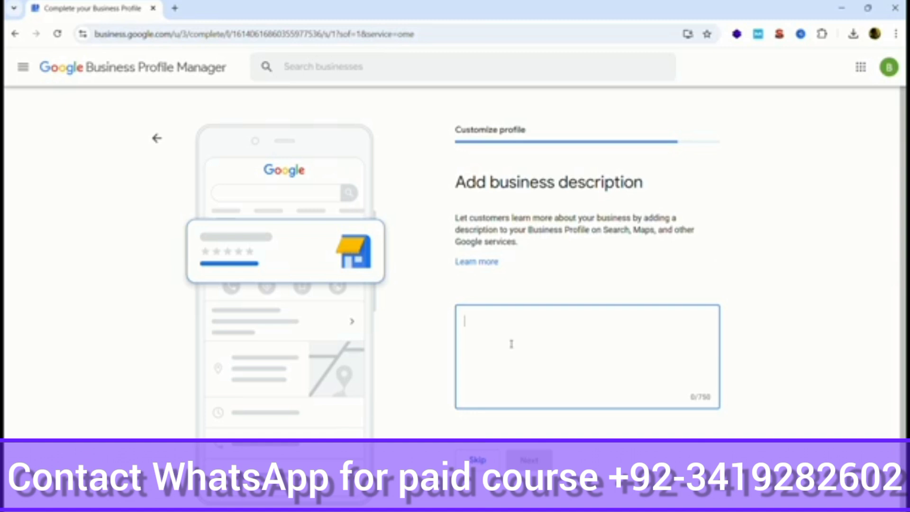
key("ctrl+v")
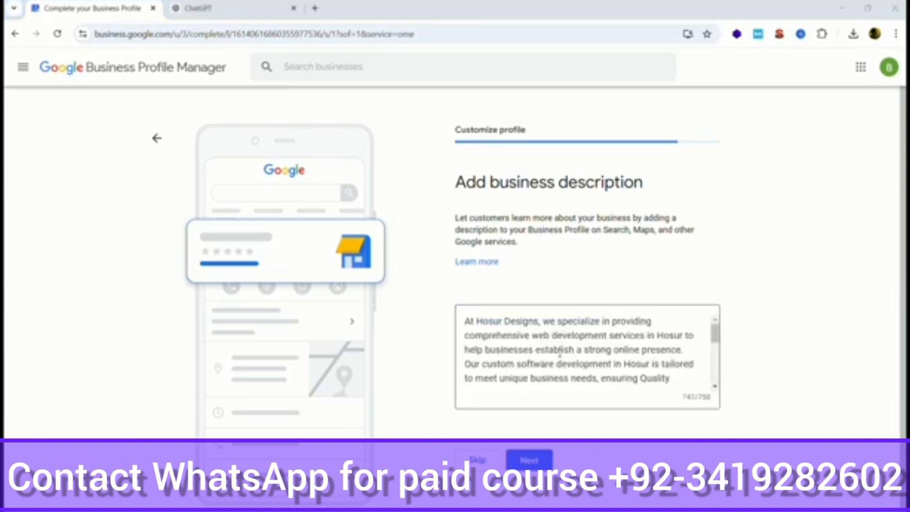
scroll(560, 356, "down", 3)
scroll(559, 356, "up", 10)
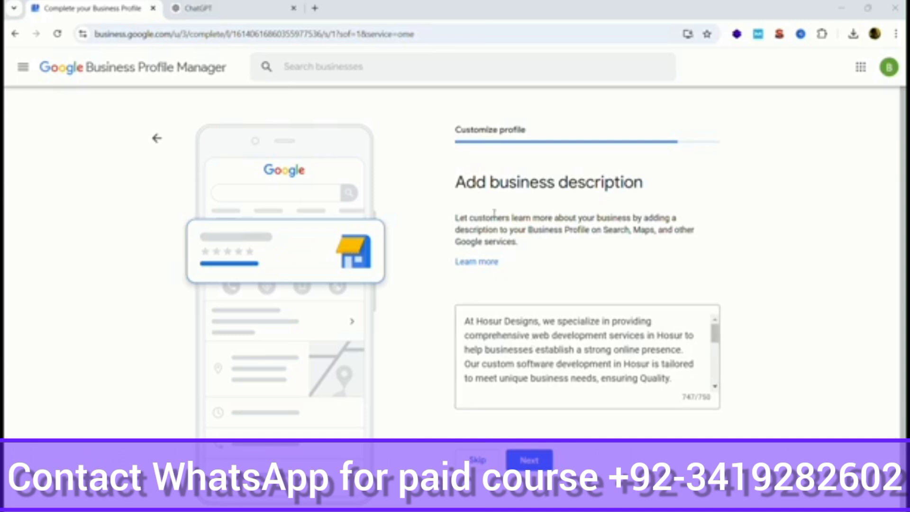
left_click_drag(489, 182, 644, 183)
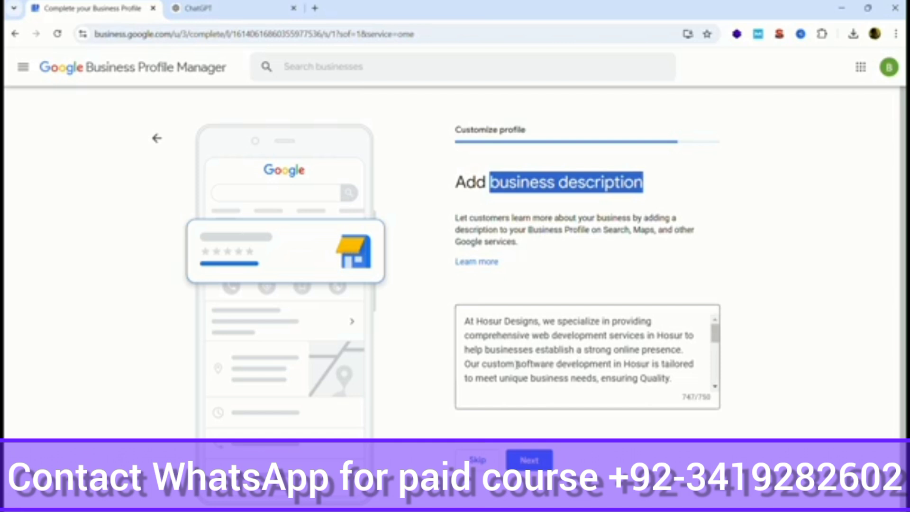
left_click_drag(517, 364, 651, 364)
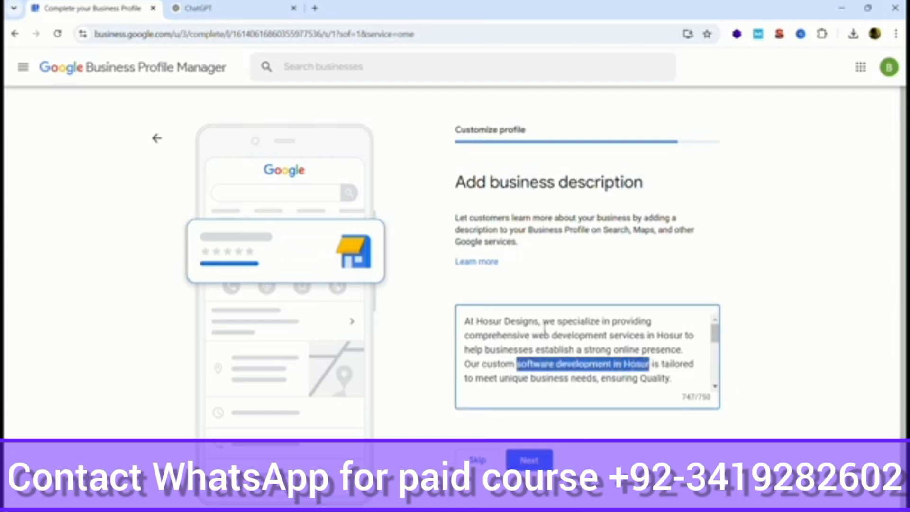
left_click_drag(532, 335, 684, 335)
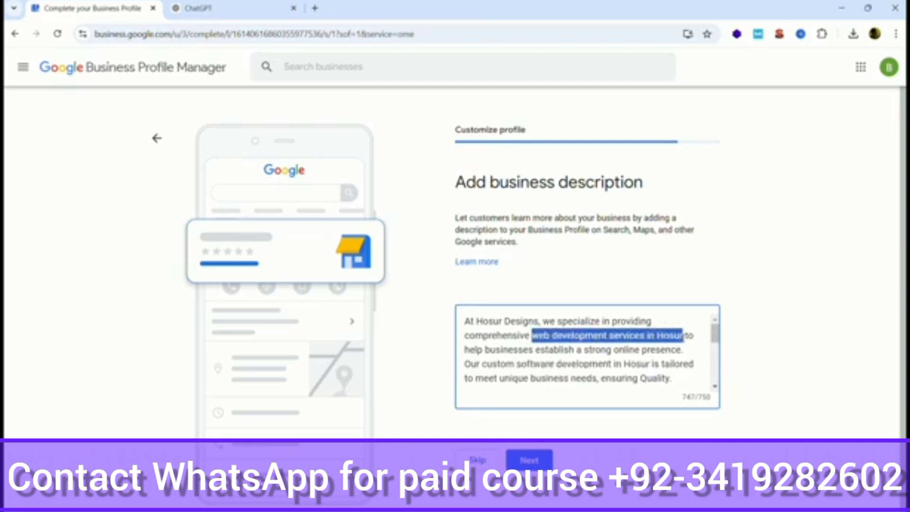
scroll(634, 360, "down", 3)
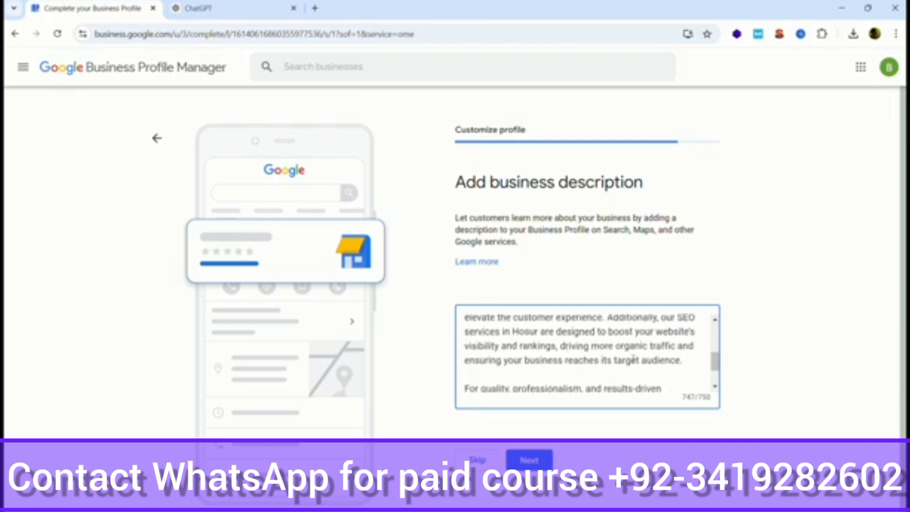
scroll(654, 371, "up", 1)
scroll(528, 347, "down", 2)
left_click(536, 465)
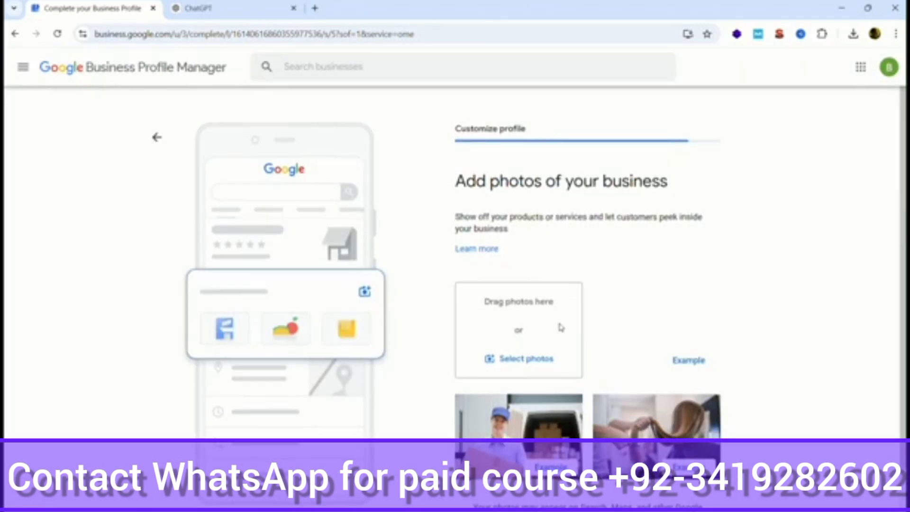
Step: Decline the photo upload, the ₹60,000 ad credit and the Google Workspace offers
scroll(561, 327, "down", 2)
left_click(479, 488)
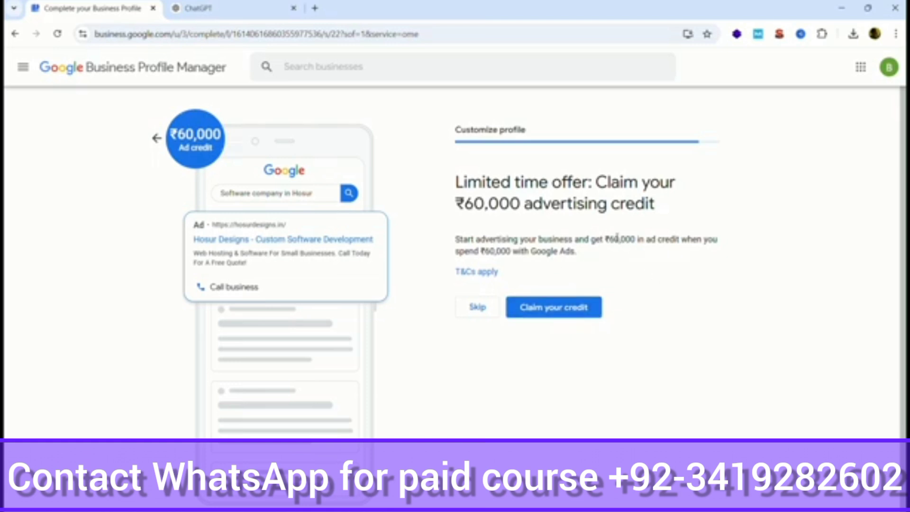
left_click(488, 315)
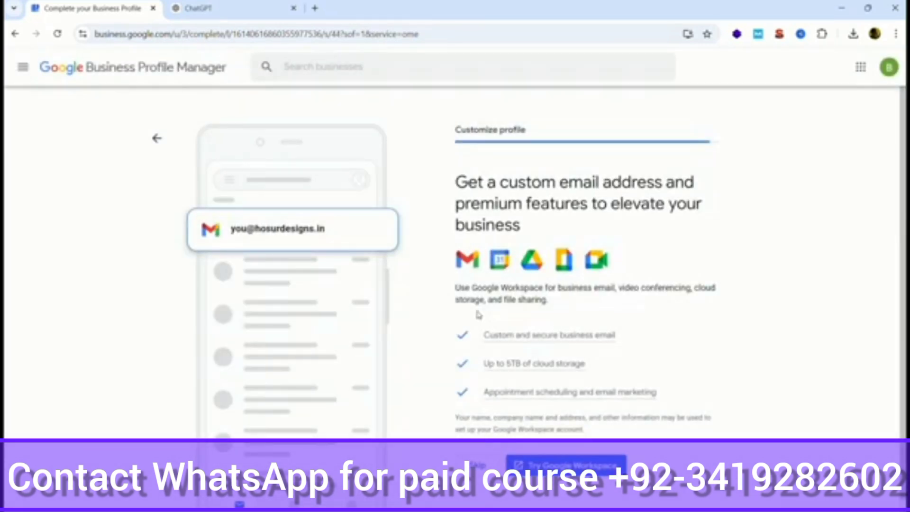
scroll(479, 303, "down", 1)
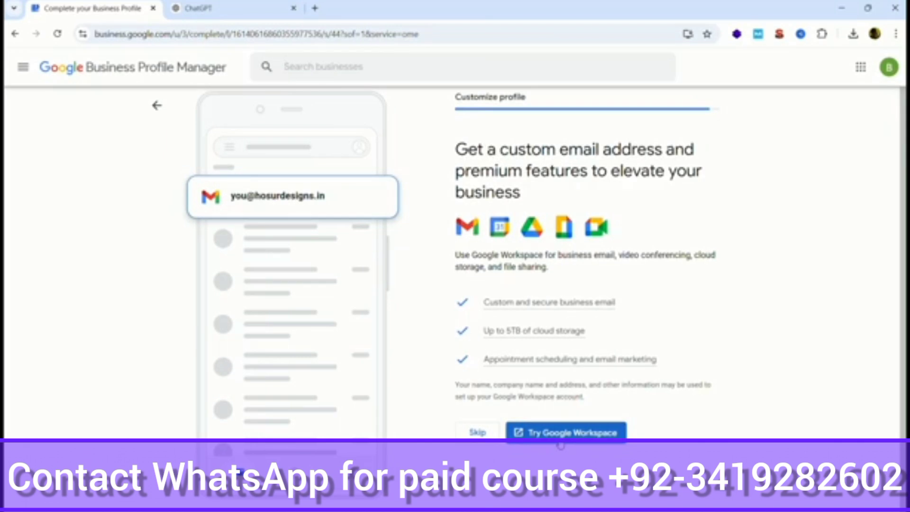
left_click(477, 432)
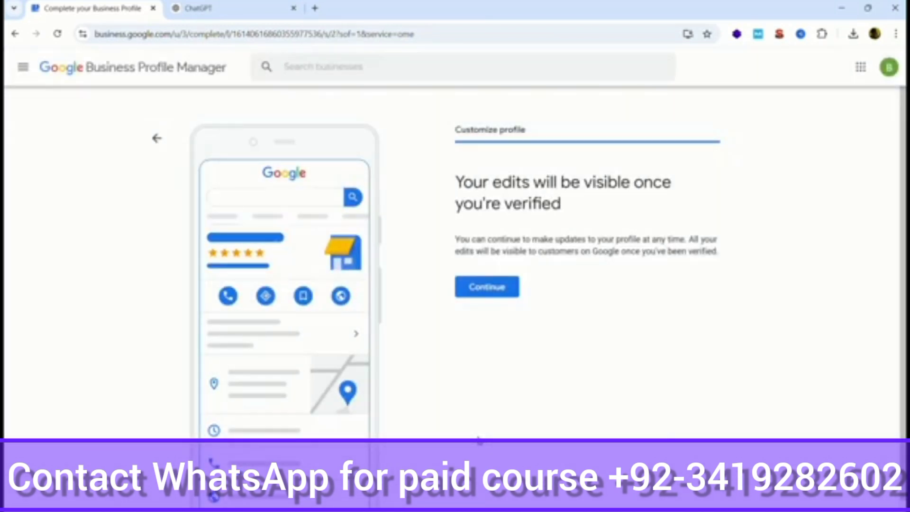
Step: Continue past the verification notice to show the Hosur Designs profile in Google Search
left_click_drag(464, 182, 692, 196)
left_click(648, 215)
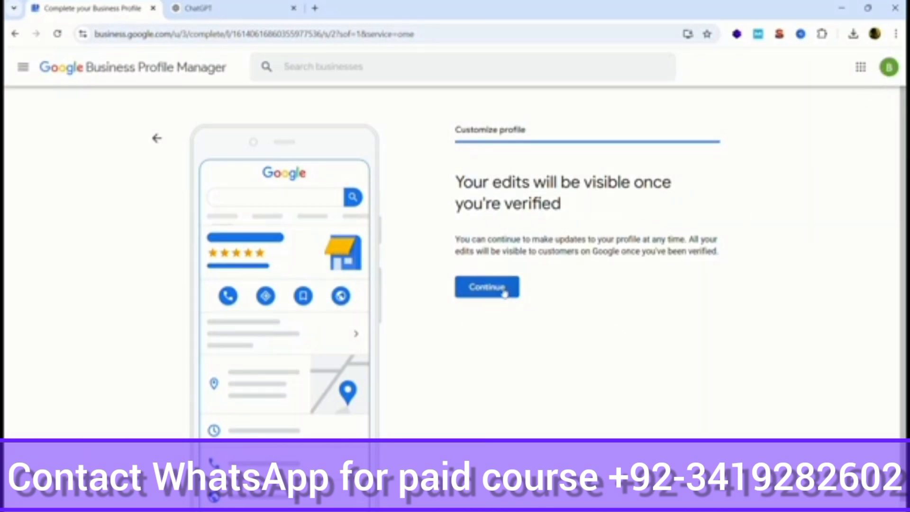
left_click(487, 288)
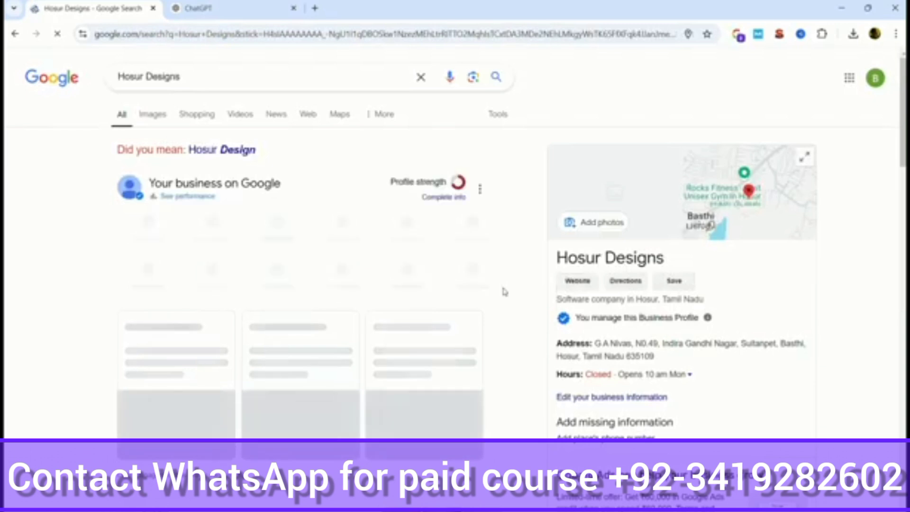